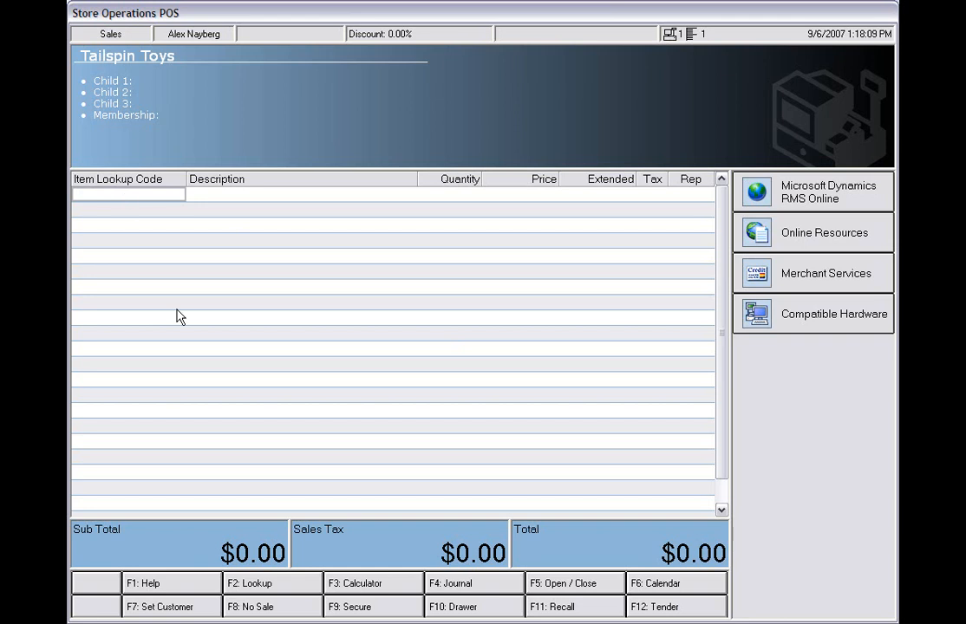
Look up items with F2 and sort the list by lookup code, item type, then description to find Basketball.
key("F2")
type("Basketball")
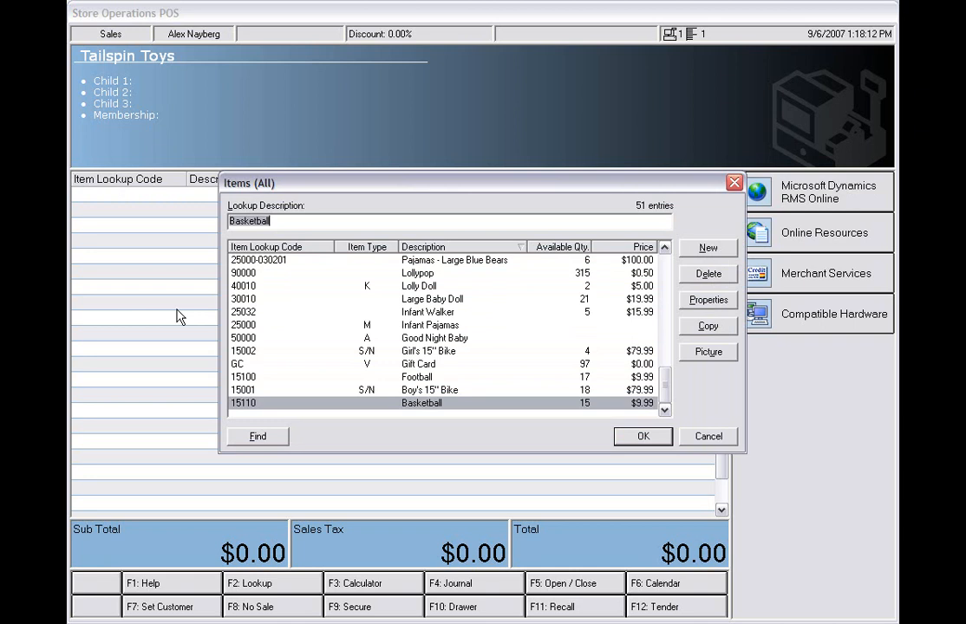
left_click(287, 248)
left_click(367, 247)
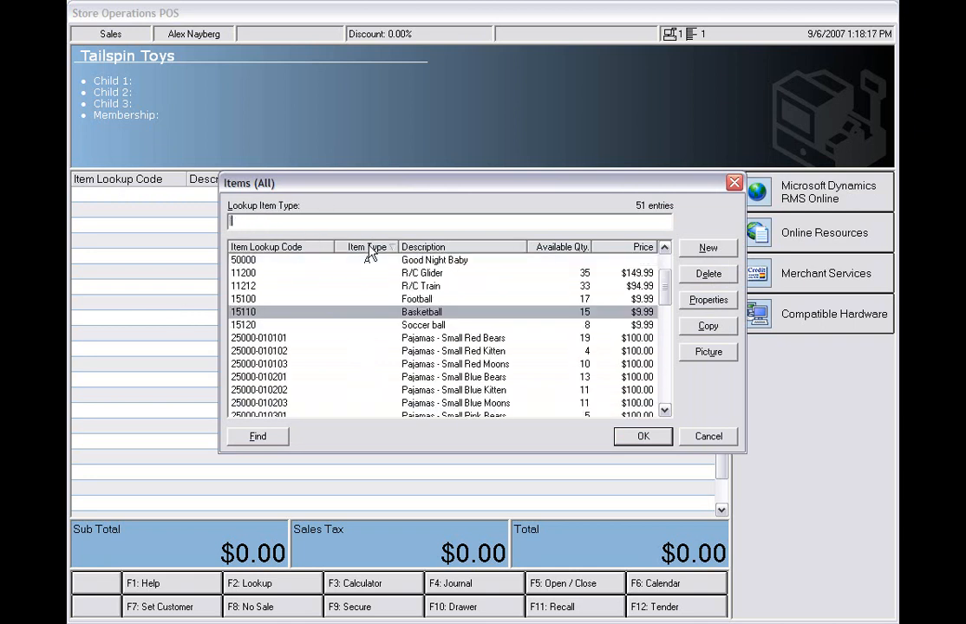
left_click(466, 248)
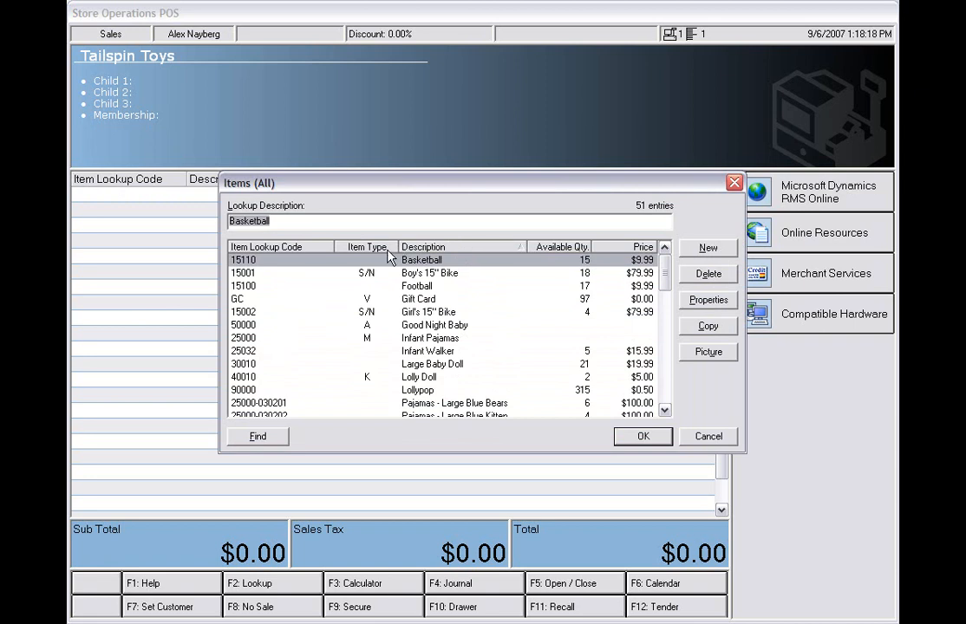
Confirm Basketball 15110 at $9.99 onto the sale, bringing the total to $9.99.
left_click(644, 436)
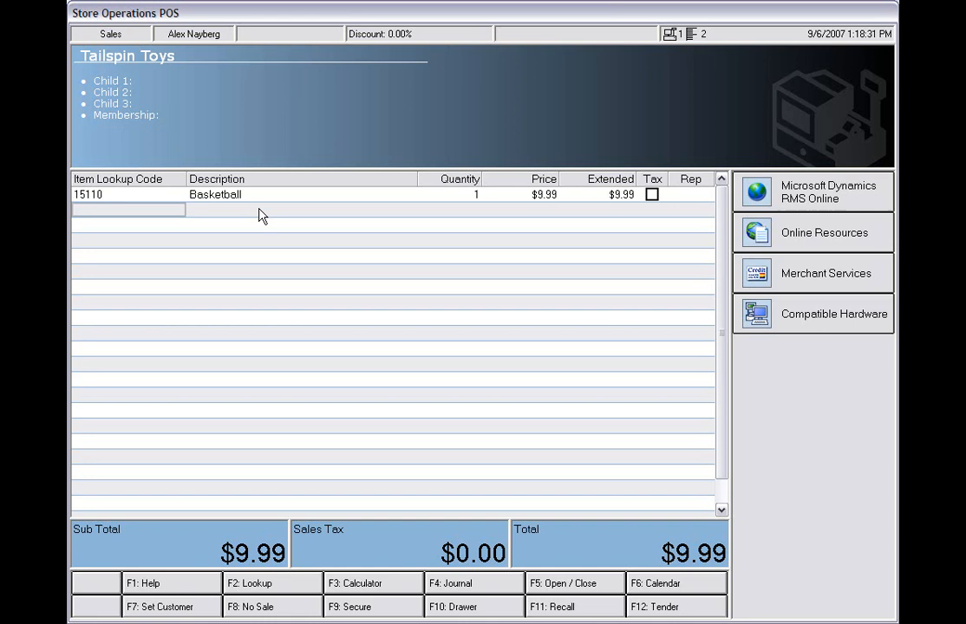
Tender with F12, clear the mistyped cash amount, fill exact $9.99 cash and post the sale.
key("F12")
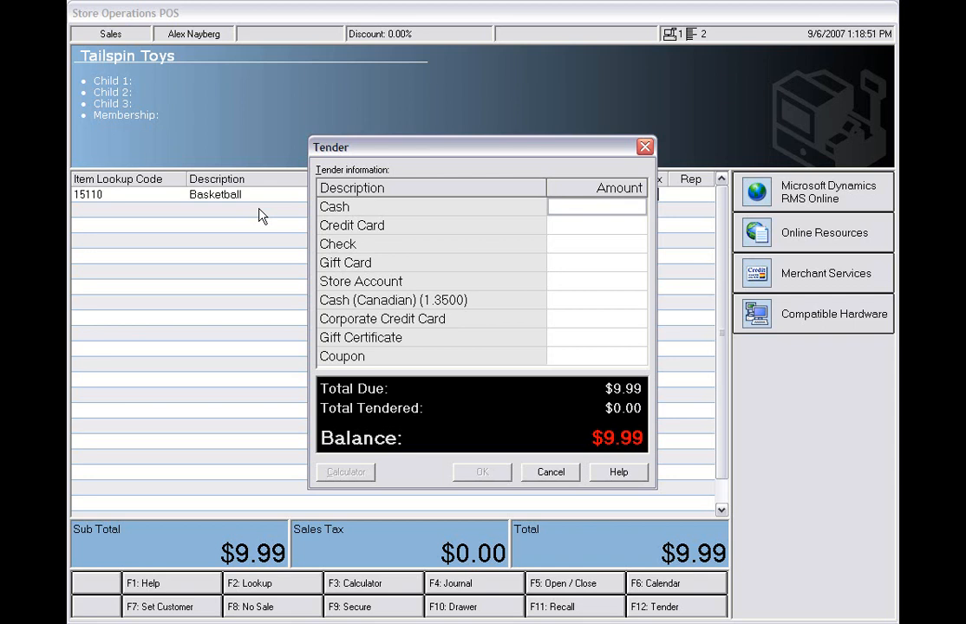
type("434")
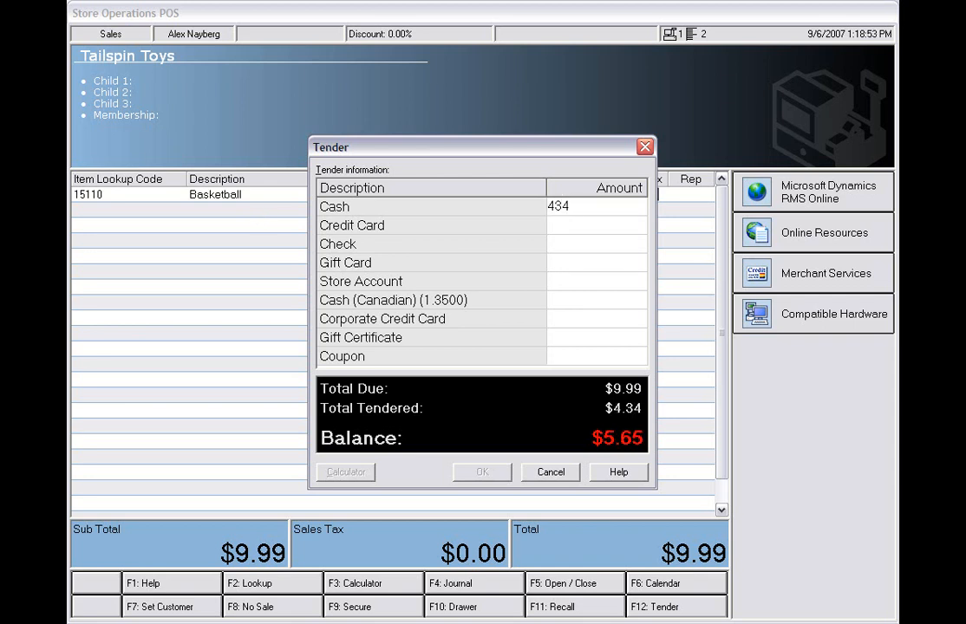
key("BackSpace")
key("BackSpace")
key("BackSpace")
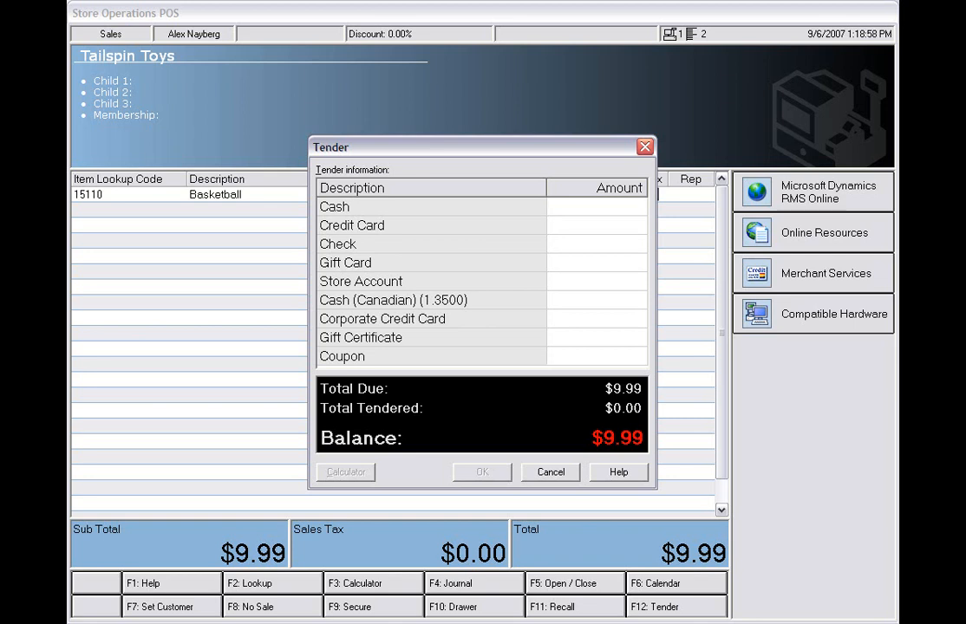
key("plus")
key("Return")
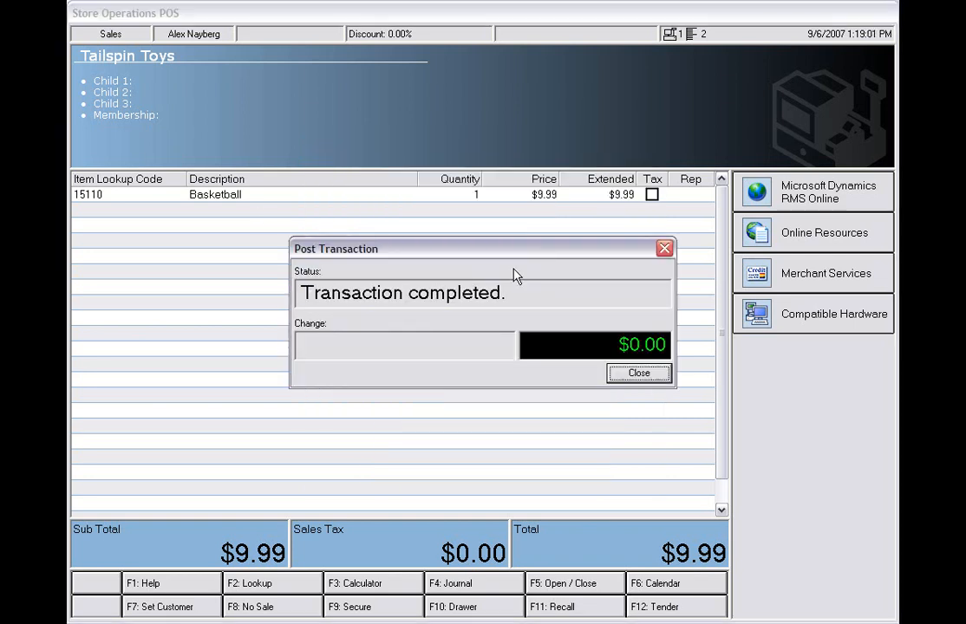
Close the Post Transaction notice, returning to a blank sale with totals at $0.00.
left_click(639, 375)
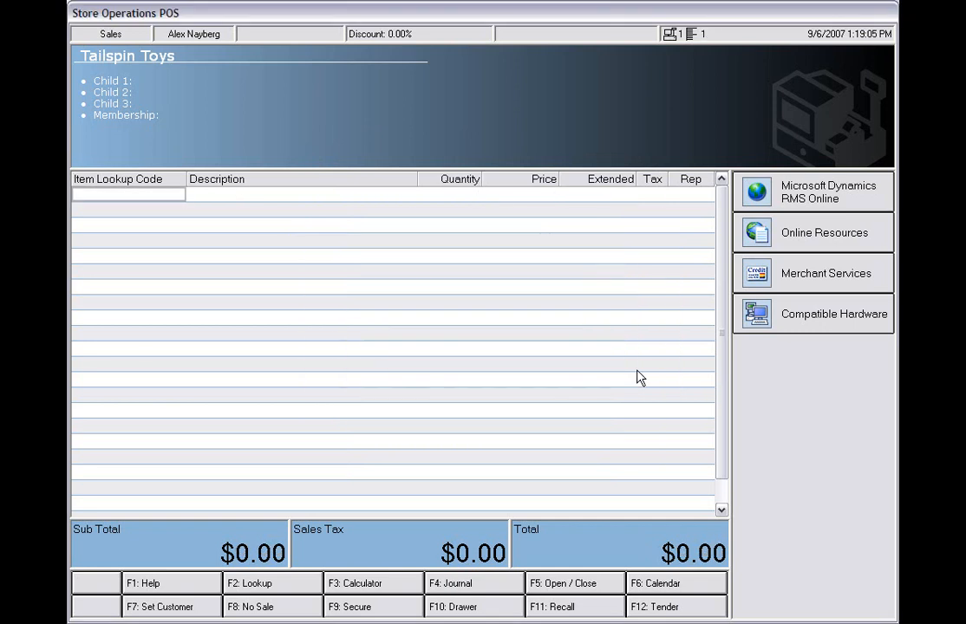